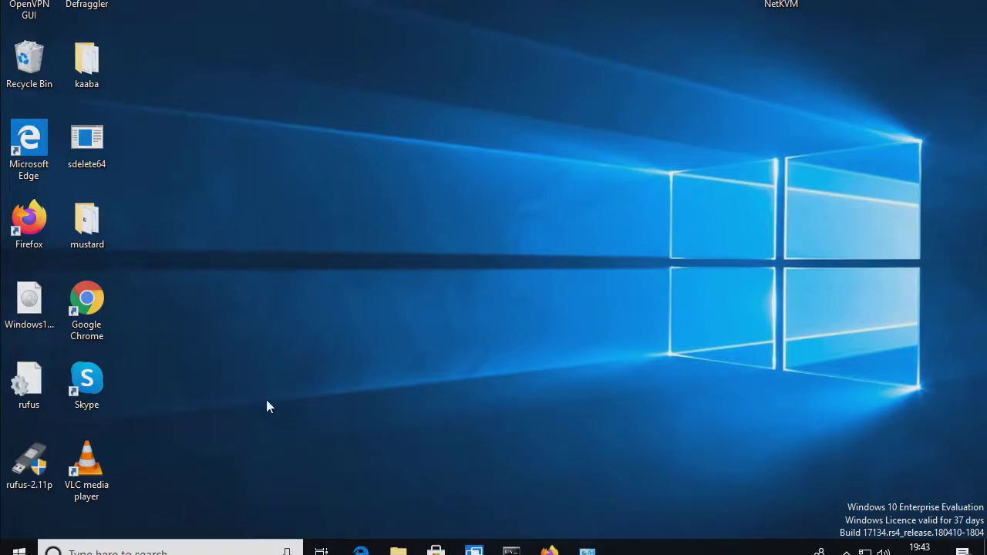
# - Switch to Firefox and open the website handbrake.fr
pyautogui.click(549, 549)
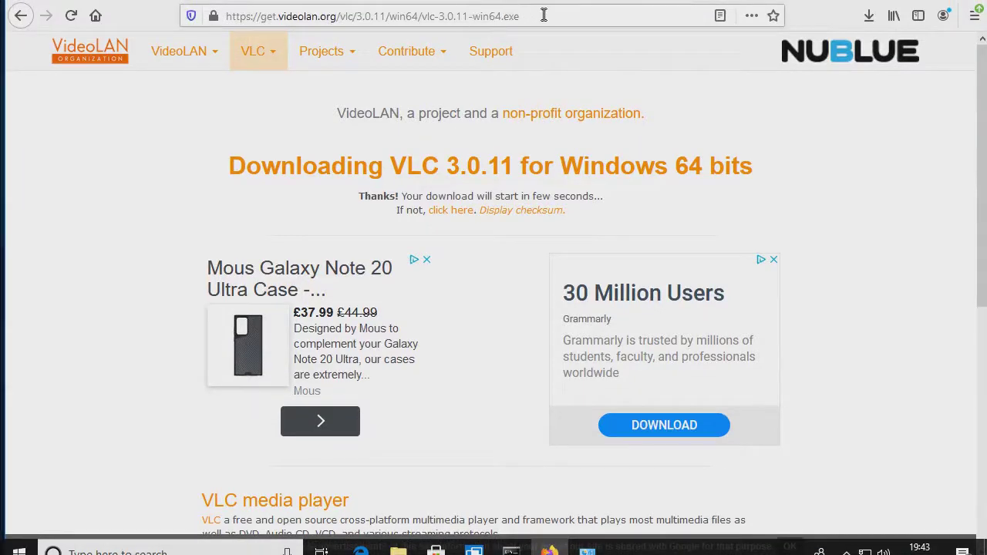
pyautogui.moveTo(544, 16); pyautogui.dragTo(220, 14)
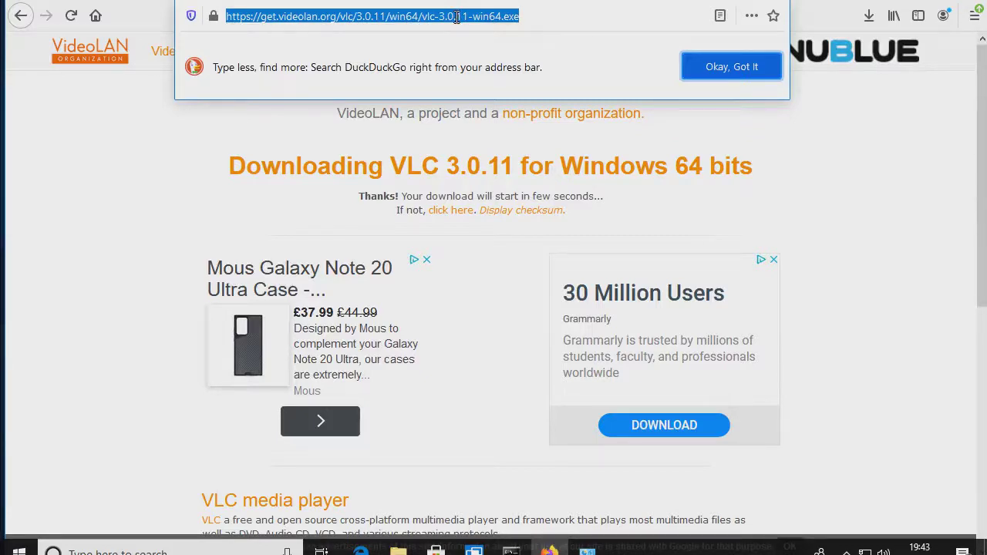
pyautogui.write('hand')
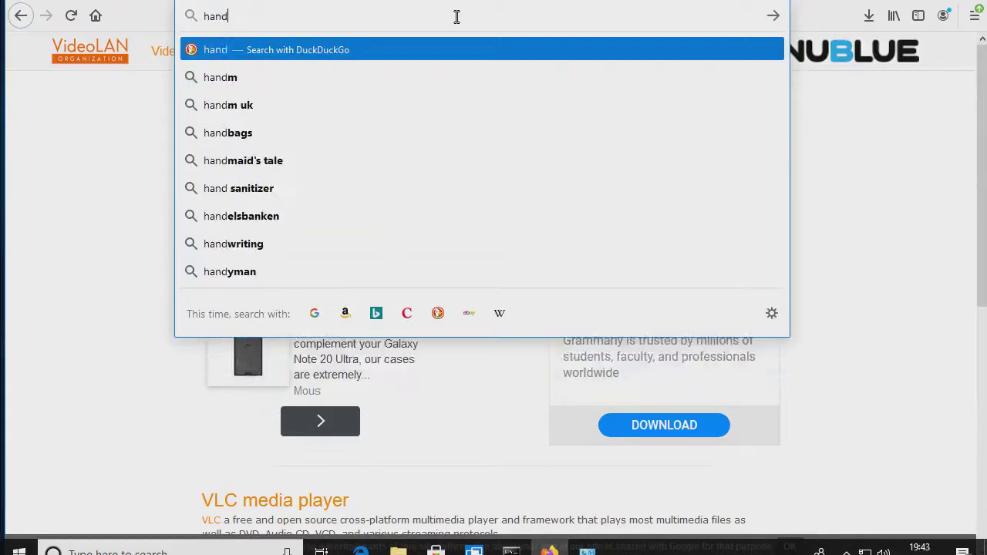
pyautogui.write('brake')
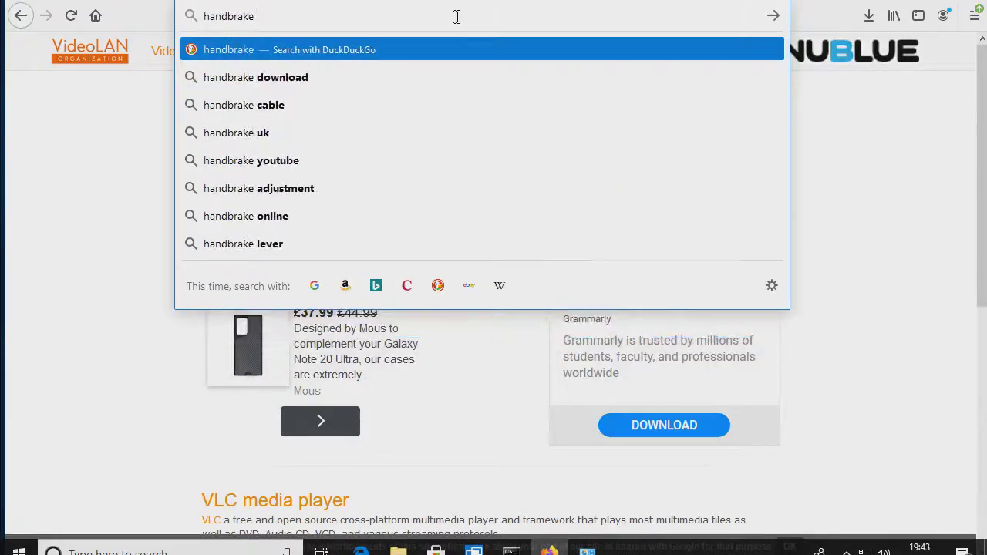
pyautogui.write('.fr')
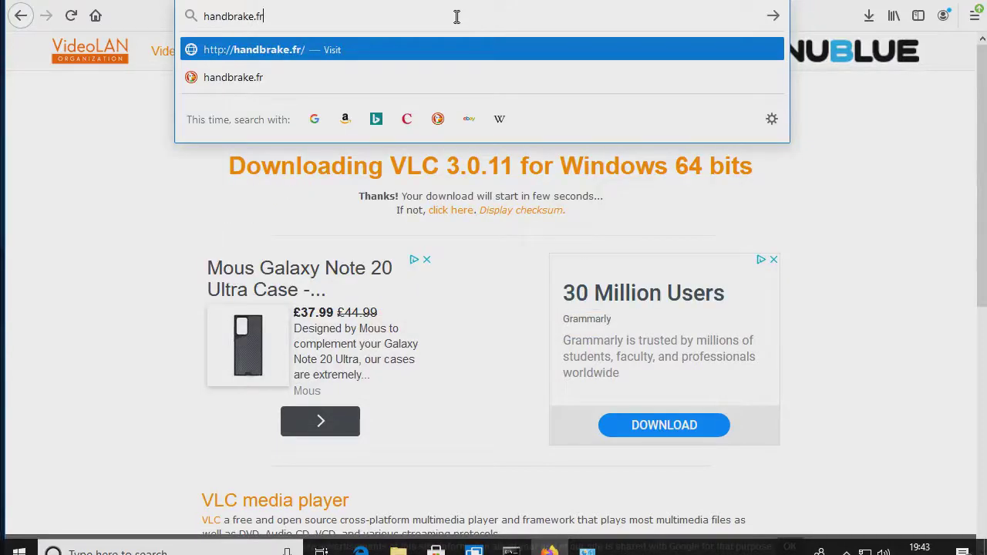
pyautogui.press('Return')
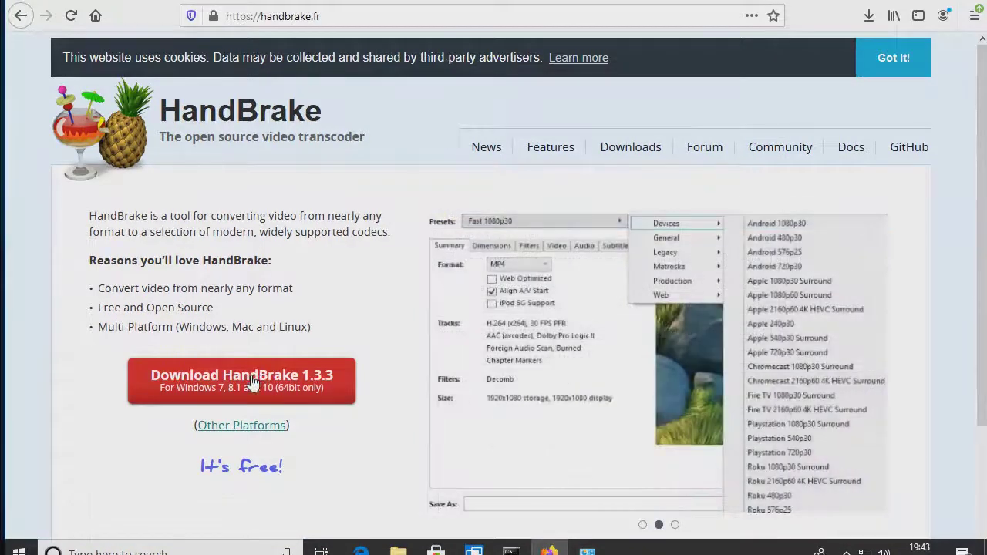
# - Download the HandBrake 1.3.3 Windows installer and run it, allowing it to make changes to the device
pyautogui.click(253, 381)
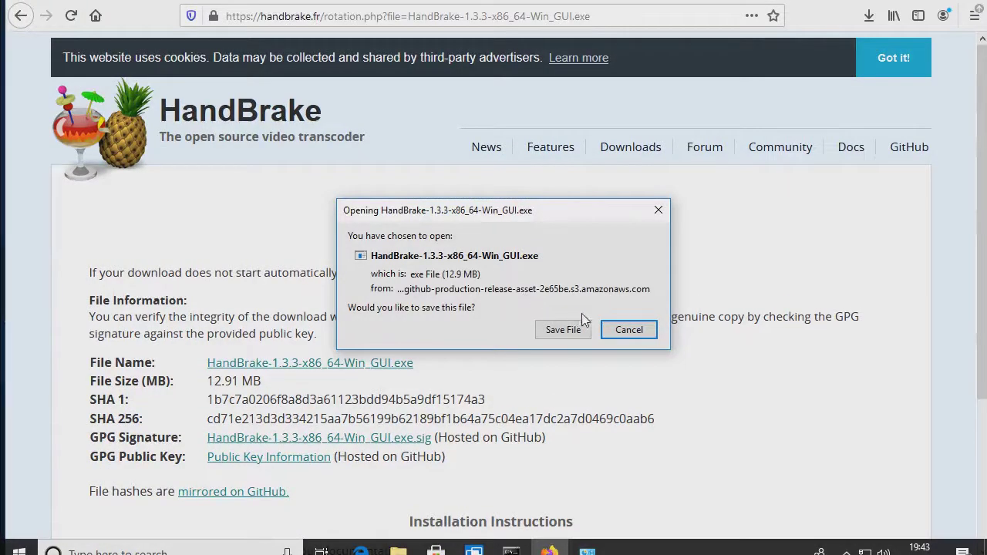
pyautogui.click(567, 330)
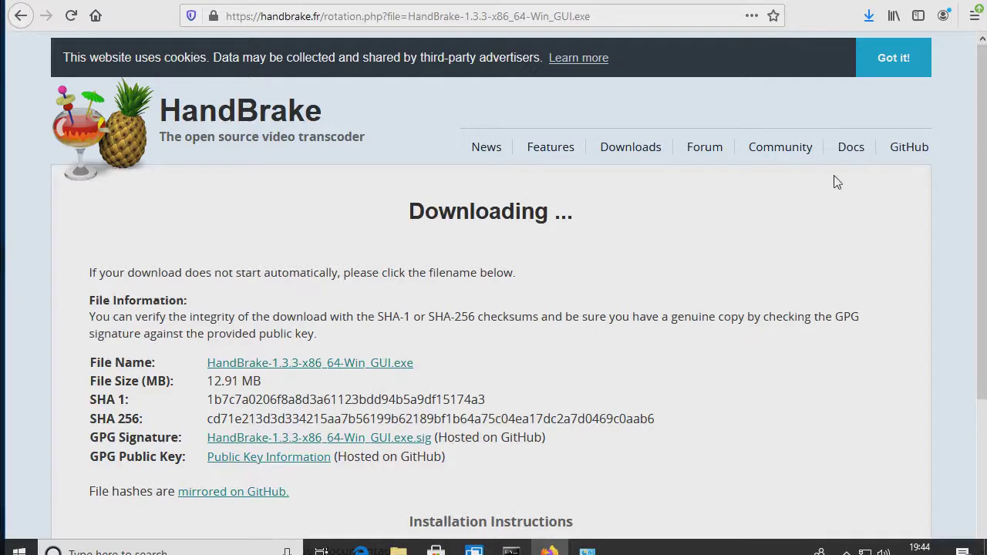
pyautogui.click(868, 17)
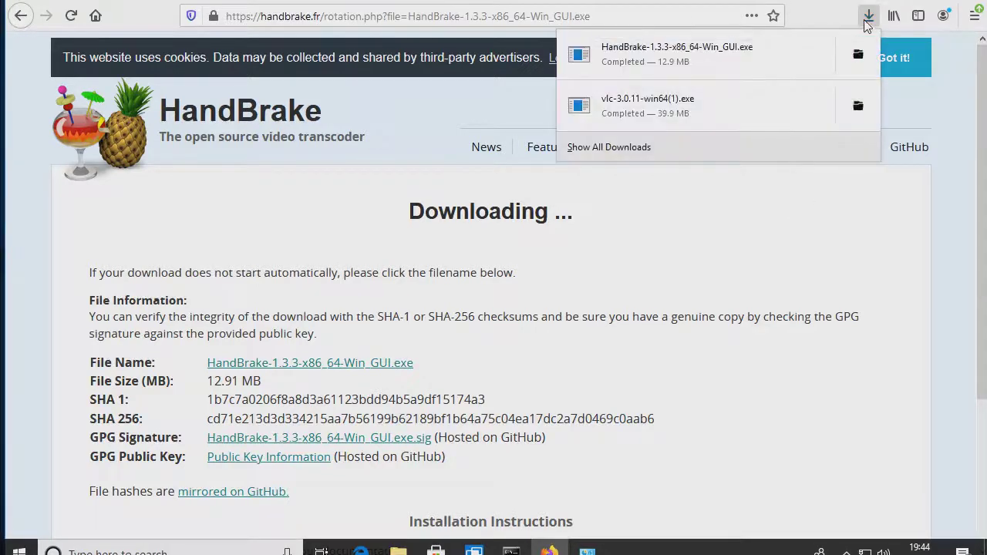
pyautogui.click(631, 62)
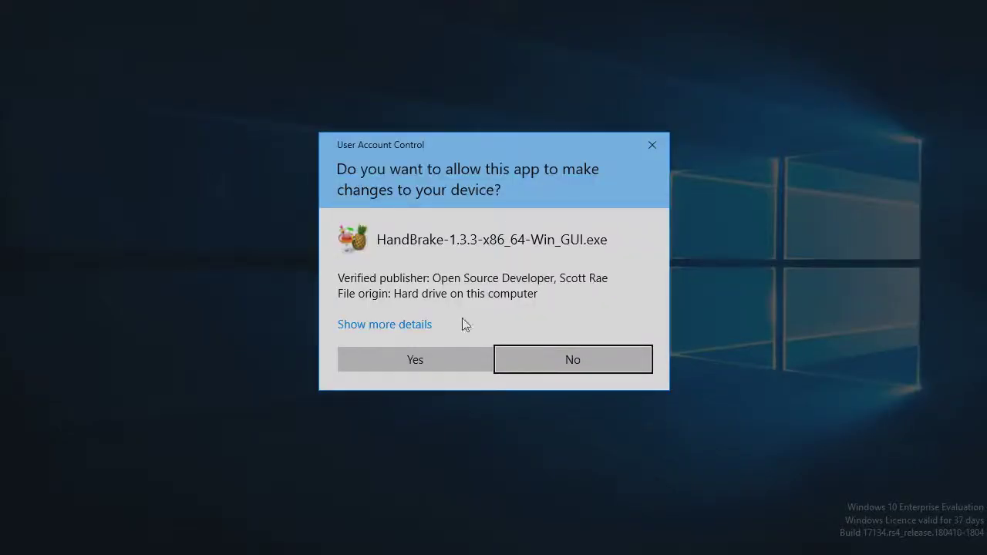
pyautogui.click(438, 362)
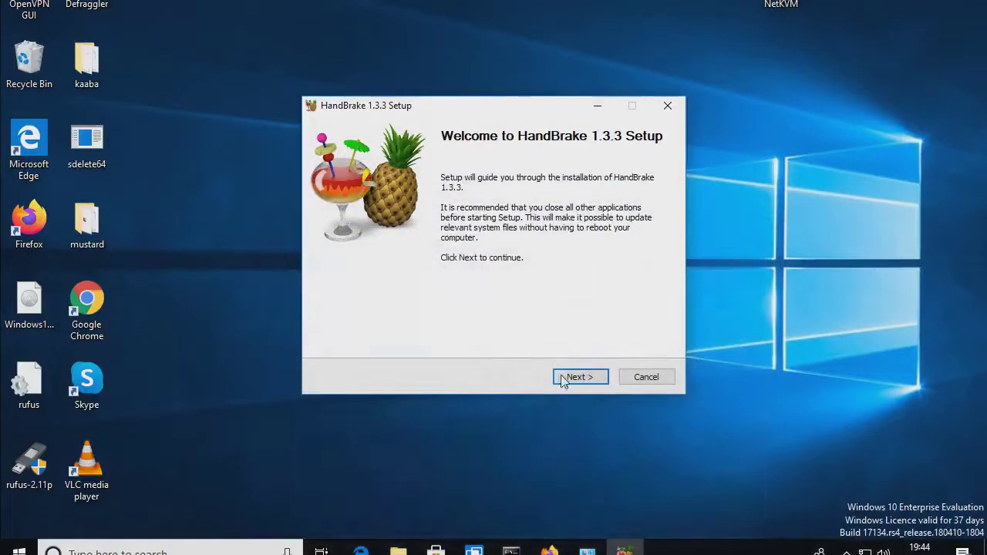
# - Install HandBrake 1.3.3 with the default setup options and move its desktop shortcut beside the kaaba folder
pyautogui.click(583, 378)
pyautogui.click(578, 378)
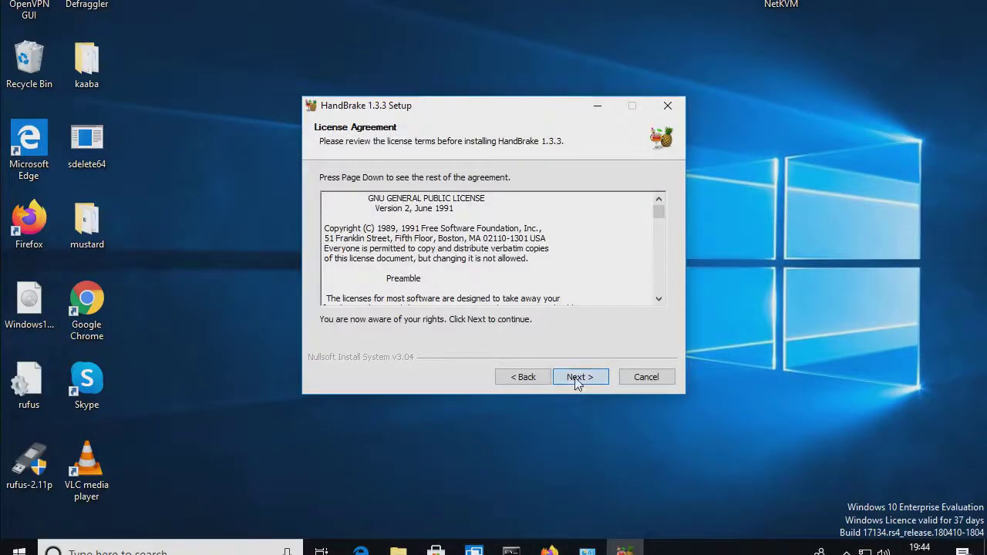
pyautogui.click(576, 378)
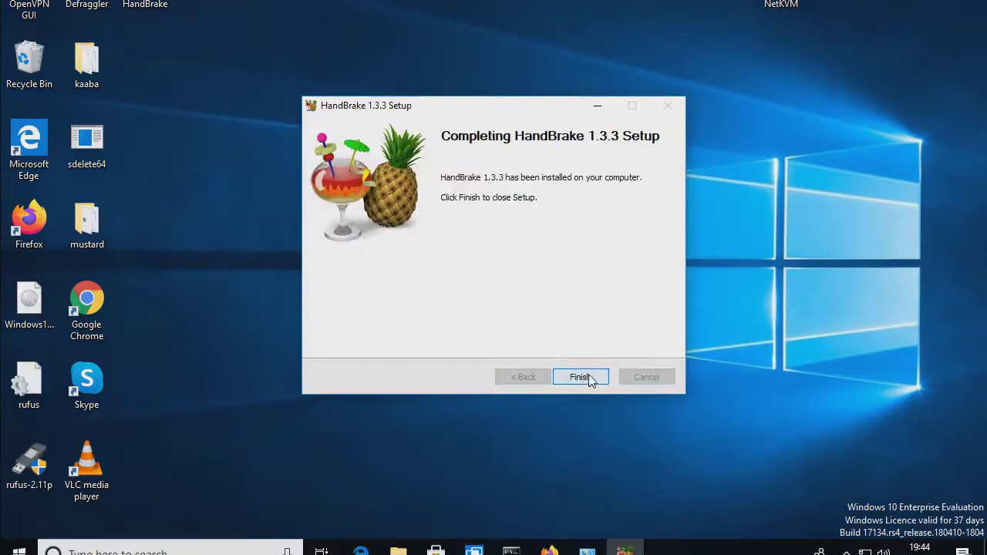
pyautogui.click(588, 378)
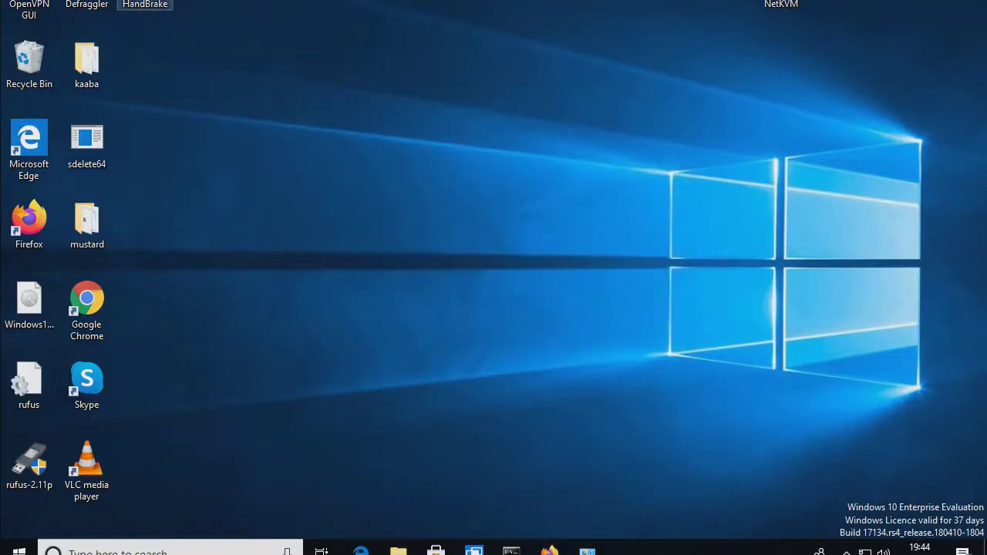
pyautogui.moveTo(145, 4); pyautogui.dragTo(155, 57)
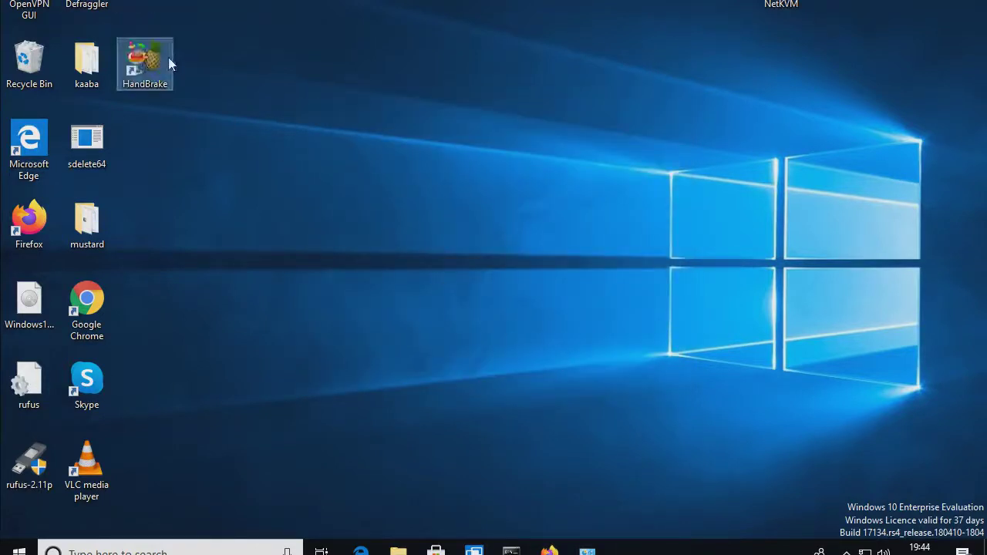
pyautogui.click(166, 120)
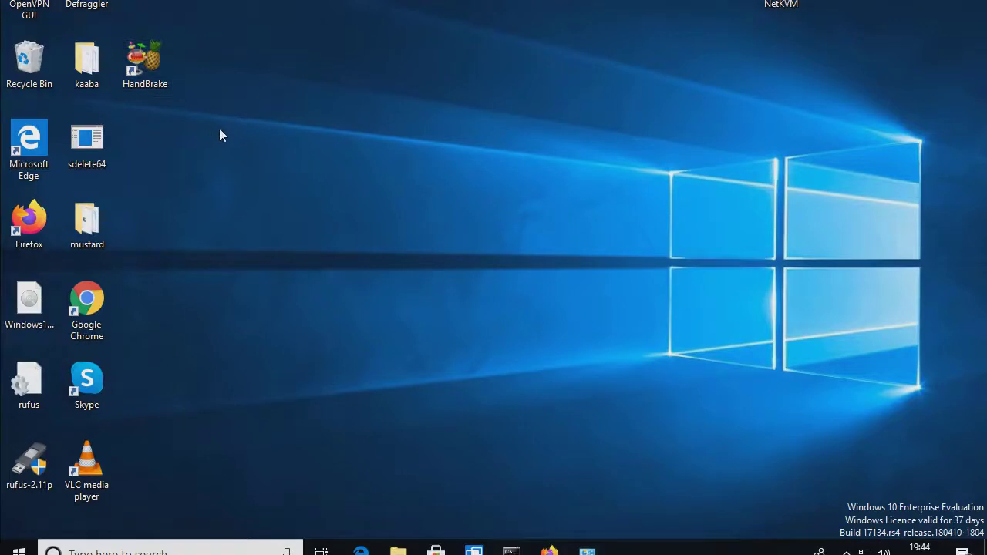
# - Launch HandBrake and load the COG7 DVD in drive D as the source
pyautogui.doubleClick(147, 62)
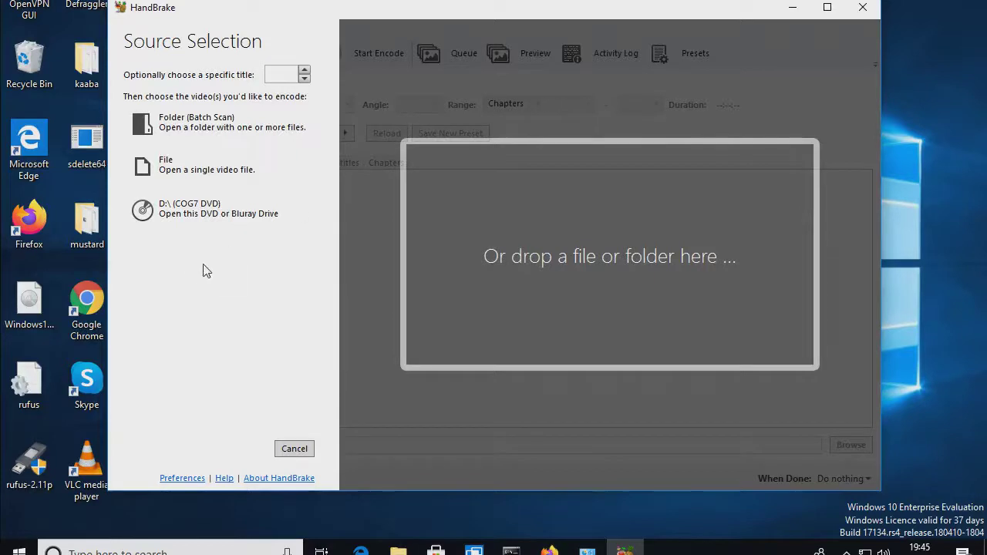
pyautogui.click(168, 215)
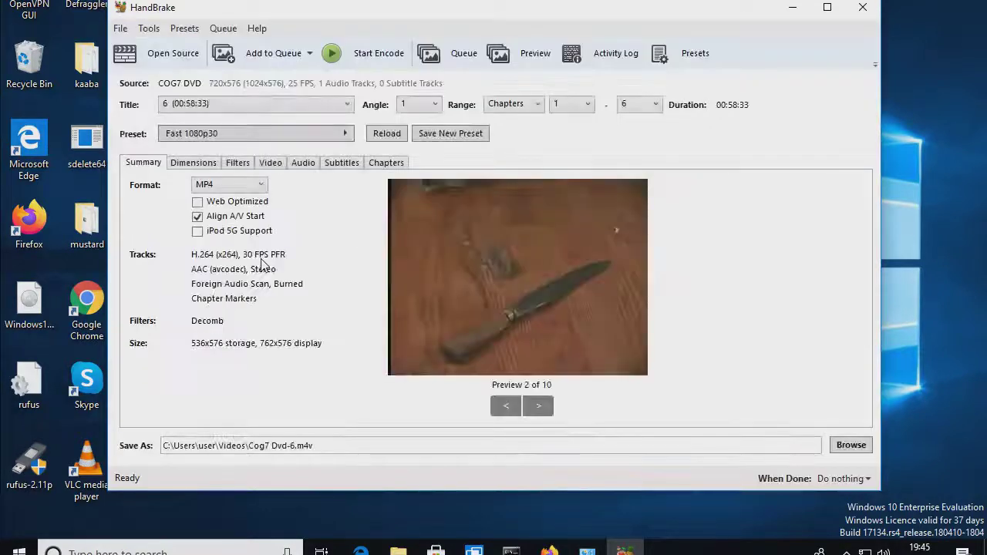
# - Examine the DVD's list of titles with their durations and the available preset categories
pyautogui.click(347, 107)
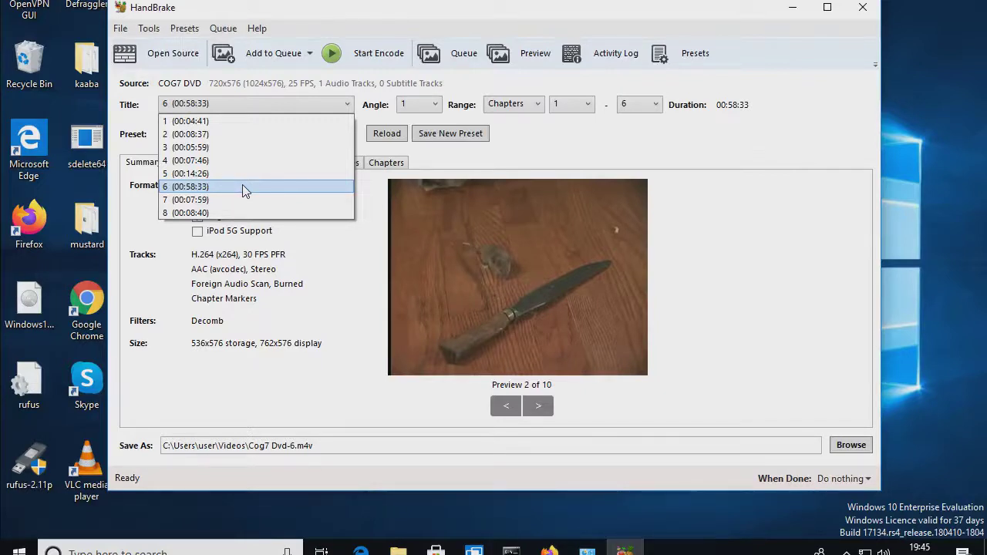
pyautogui.click(371, 271)
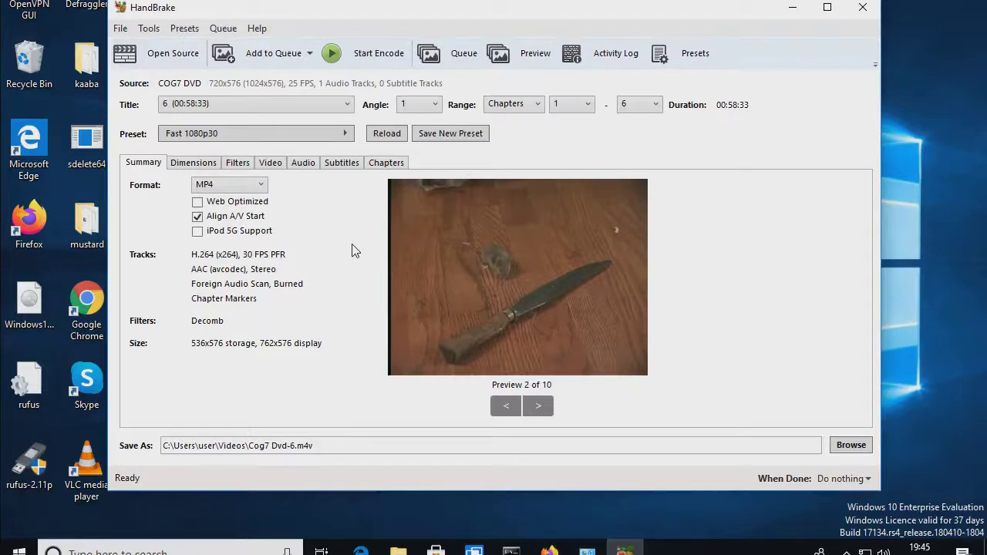
pyautogui.click(346, 136)
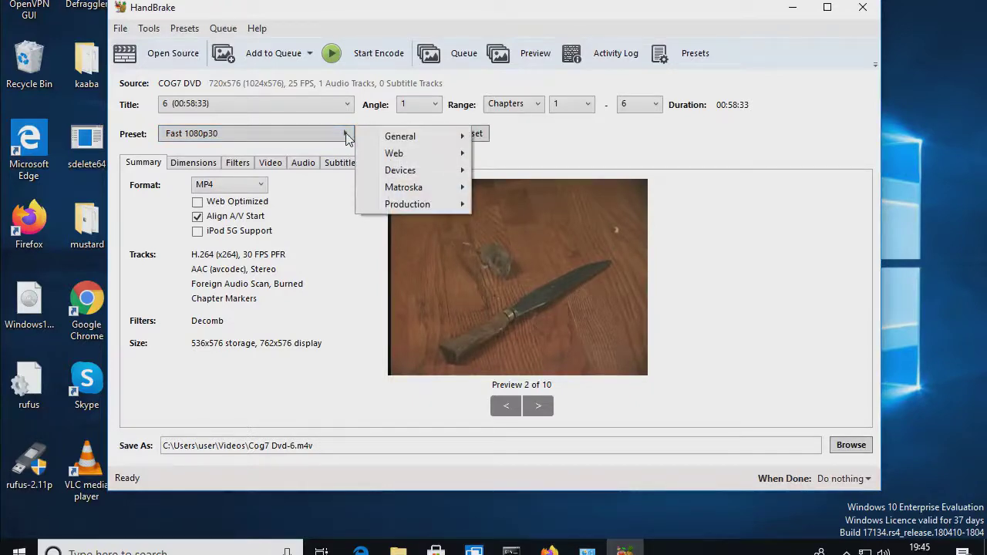
pyautogui.moveTo(441, 158)
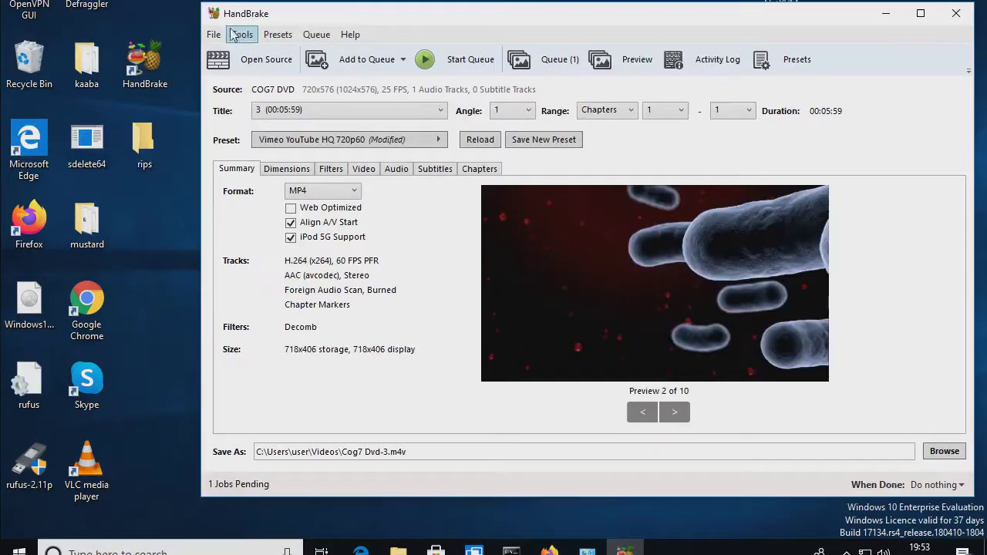
# - Set the default output path in the preferences to the rips folder on the desktop and return to the main window
pyautogui.click(239, 34)
pyautogui.click(297, 93)
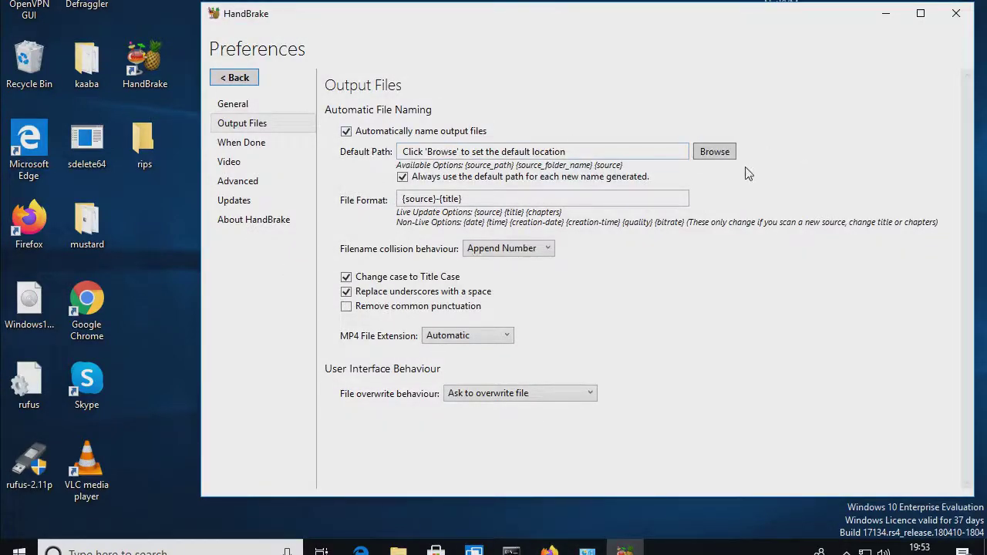
pyautogui.click(714, 154)
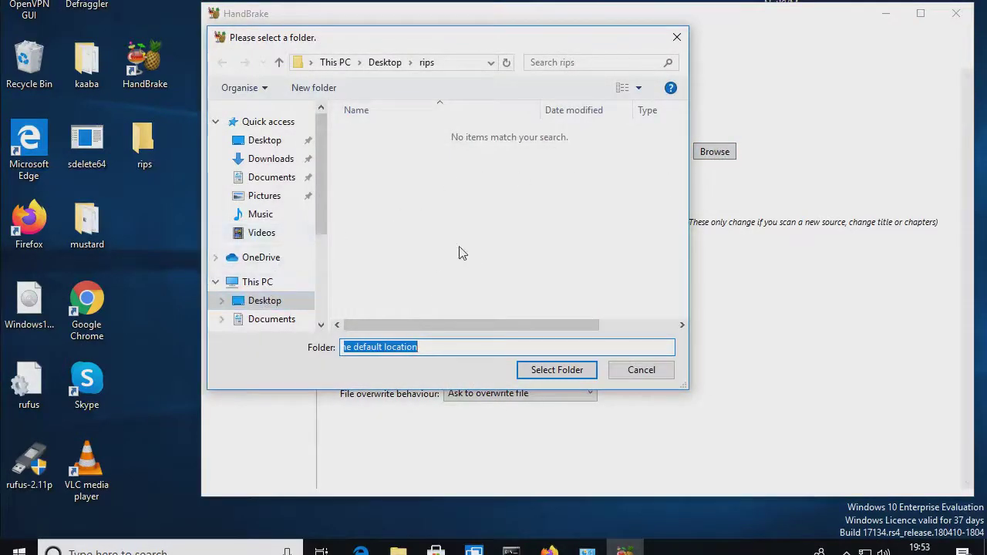
pyautogui.click(239, 324)
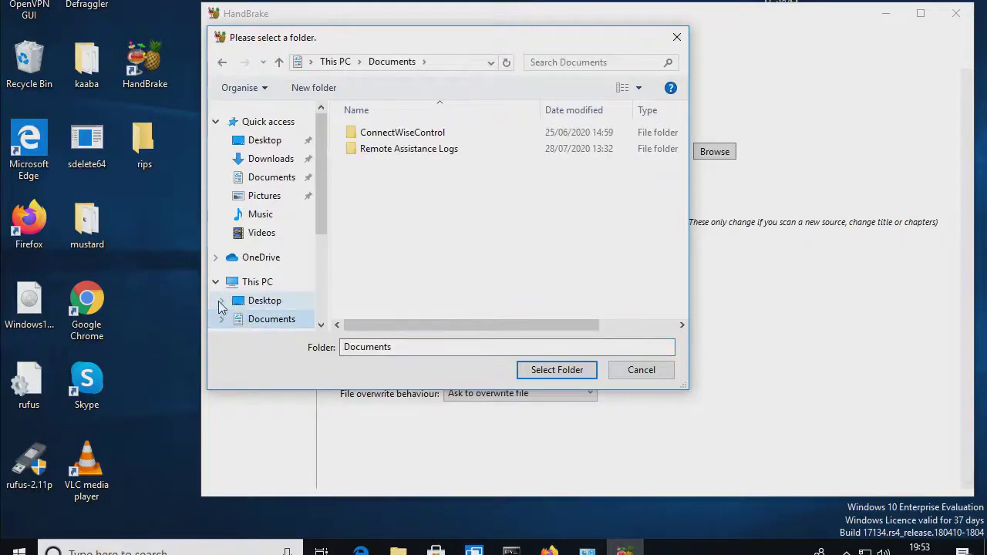
pyautogui.click(221, 302)
pyautogui.click(248, 307)
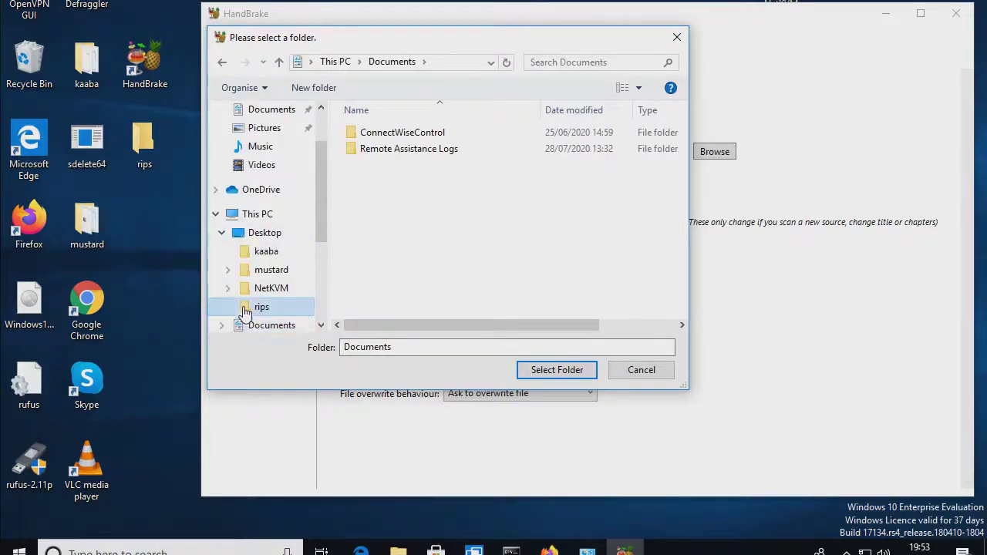
pyautogui.click(560, 374)
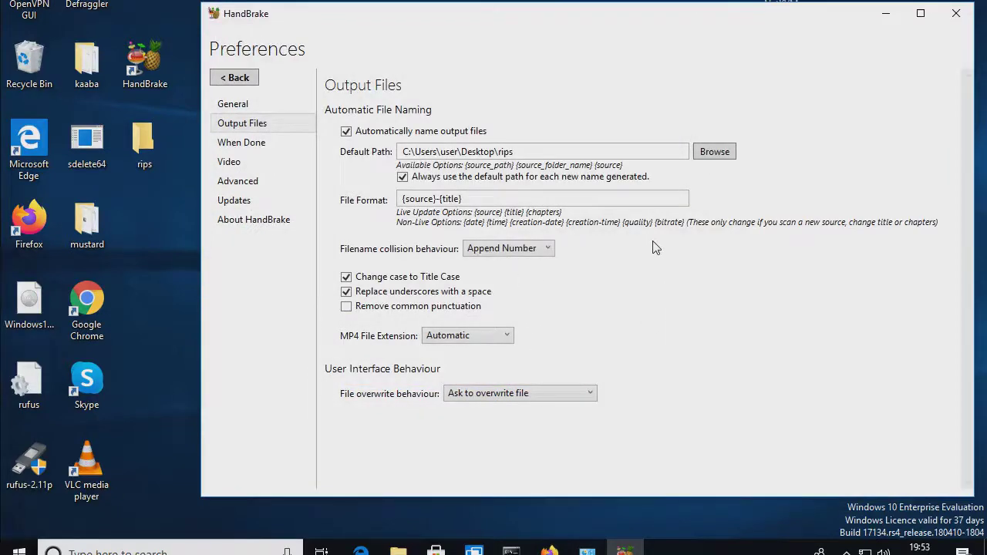
pyautogui.click(239, 80)
# - Add all of the DVD's titles to the encoding queue and start the queue
pyautogui.click(402, 63)
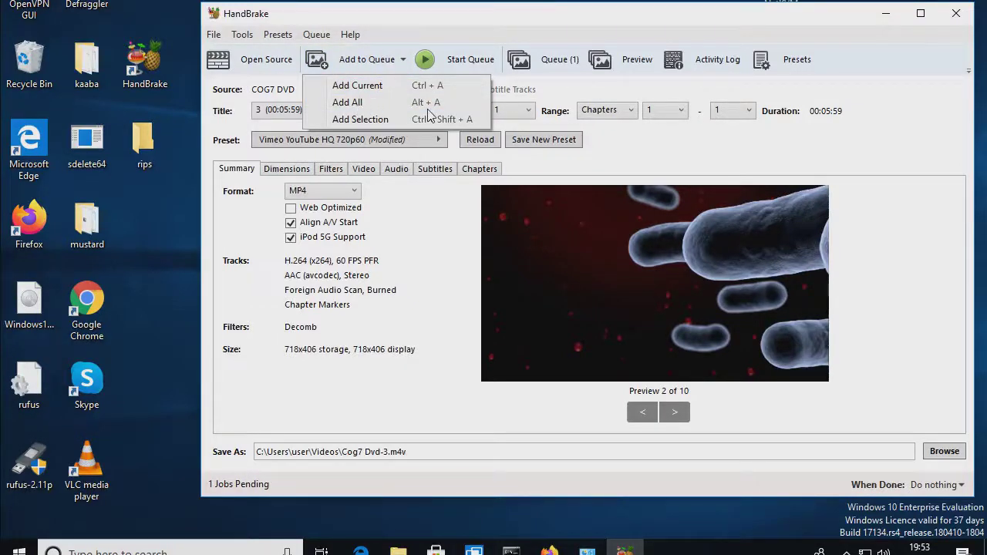
pyautogui.click(355, 105)
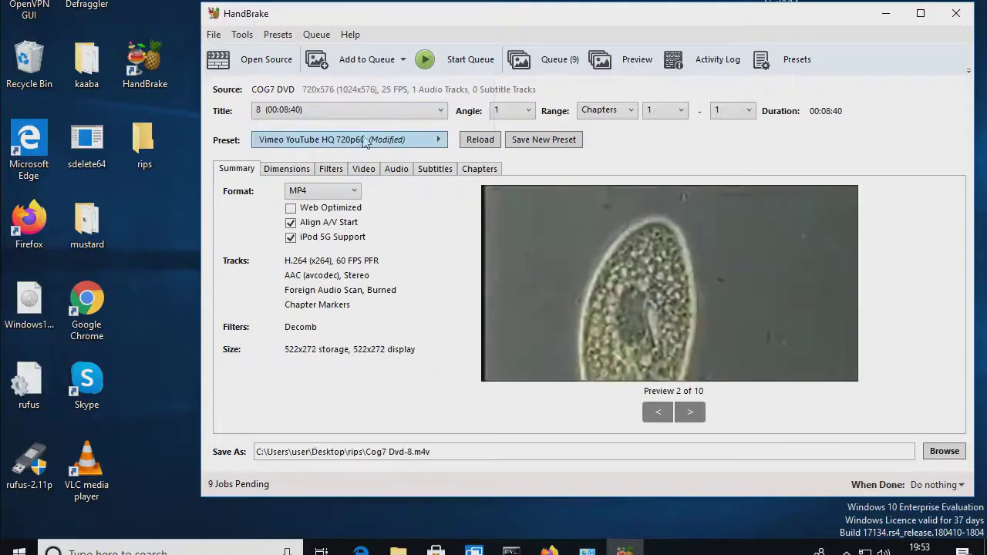
pyautogui.click(448, 59)
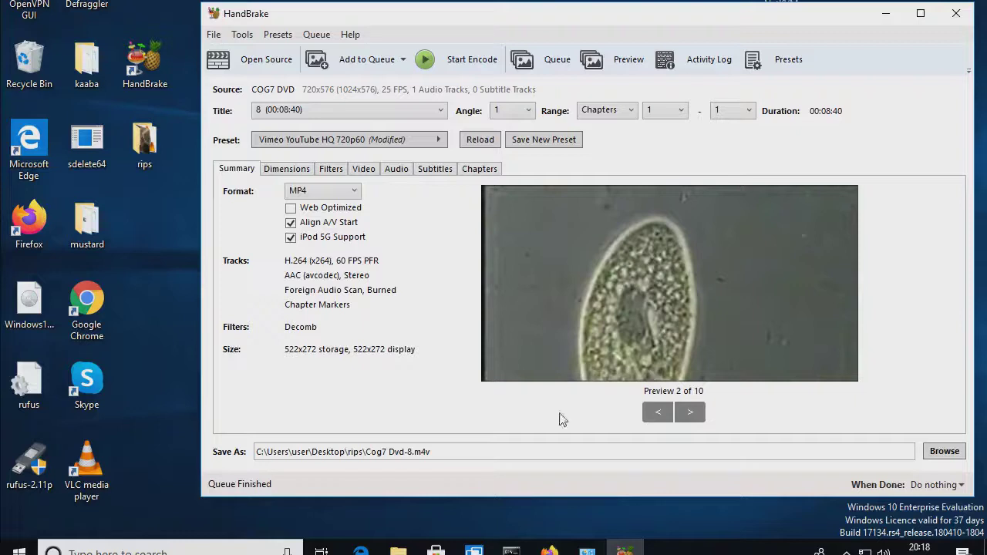
# - Minimize HandBrake and open the rips folder on the desktop
pyautogui.click(888, 14)
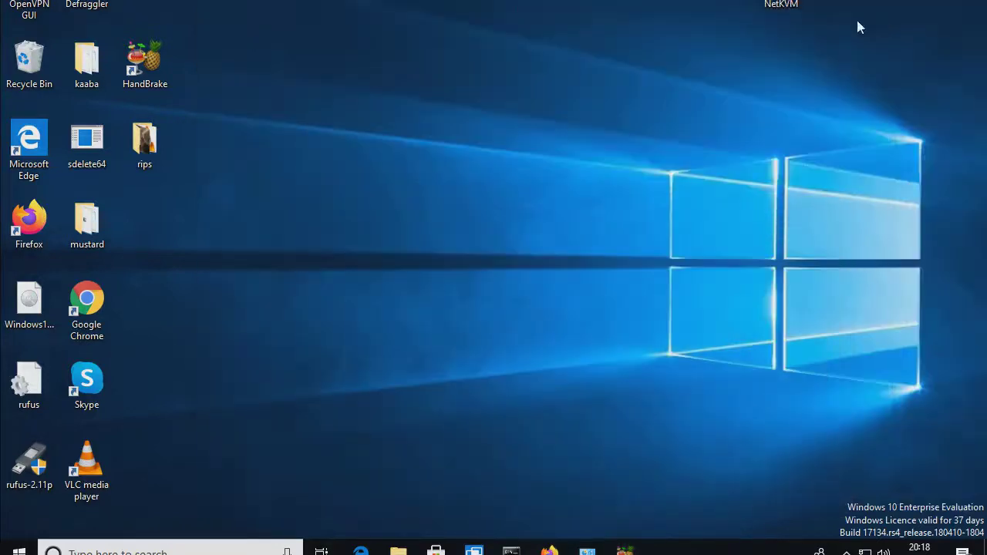
pyautogui.doubleClick(142, 145)
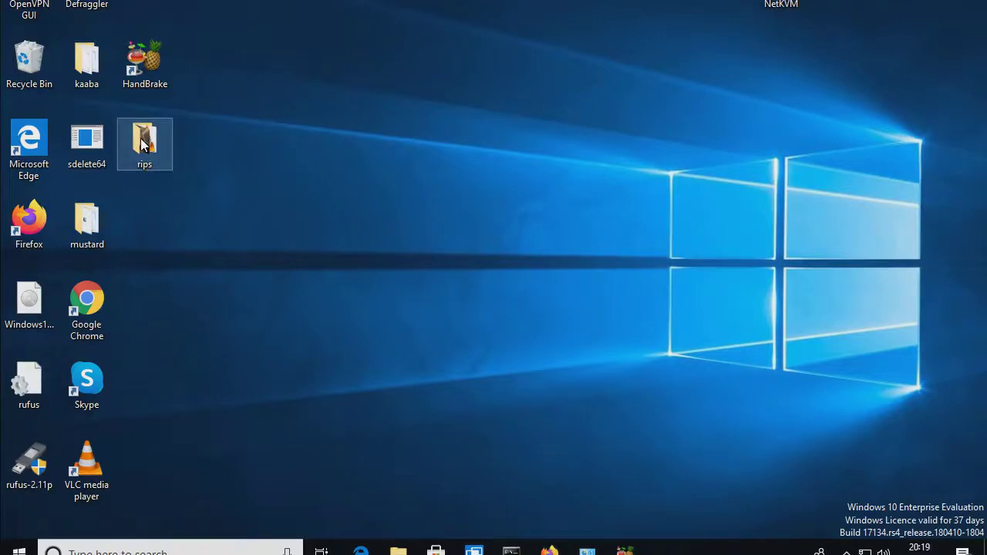
pyautogui.doubleClick(145, 142)
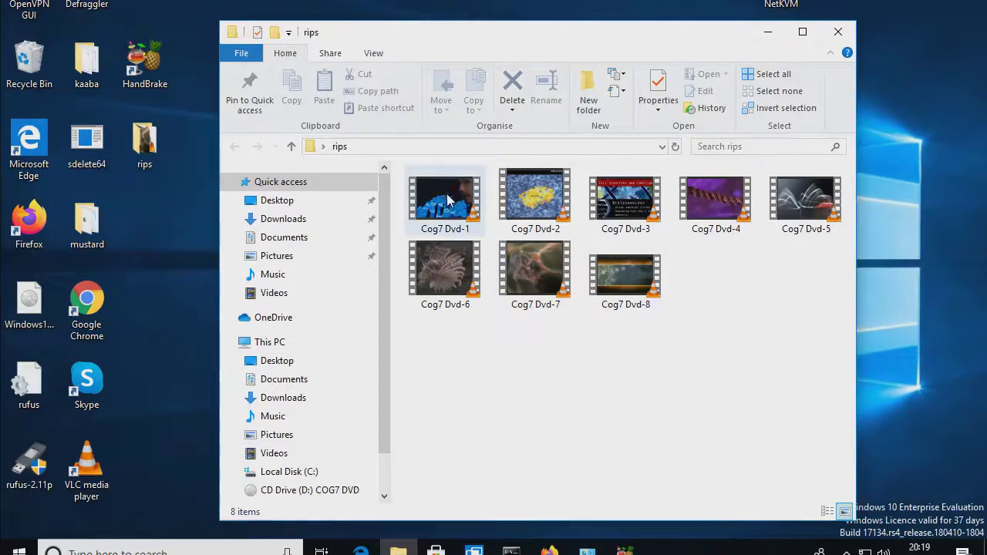
# - Play Cog7 Dvd-1 in VLC media player with the volume raised to 111% and close the player
pyautogui.moveTo(449, 202)
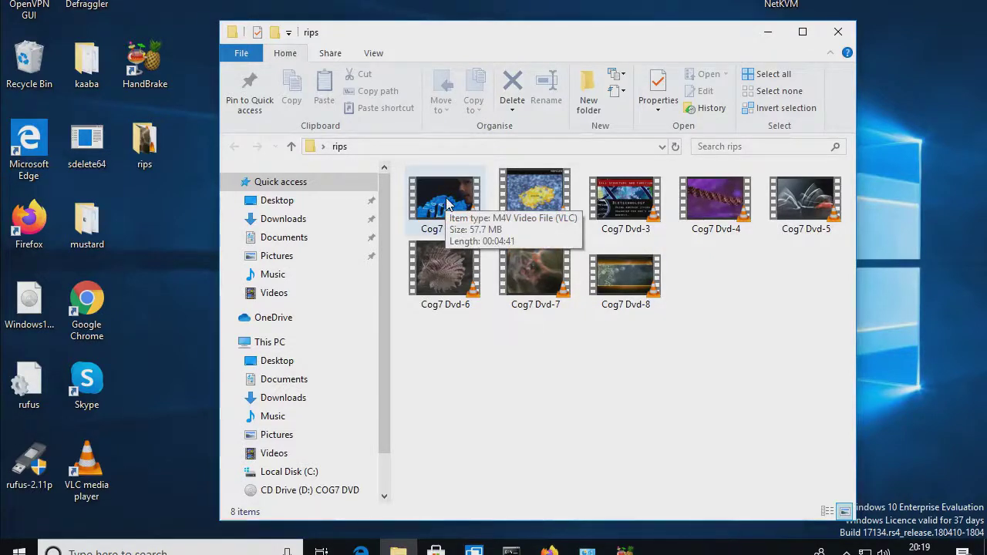
pyautogui.doubleClick(448, 202)
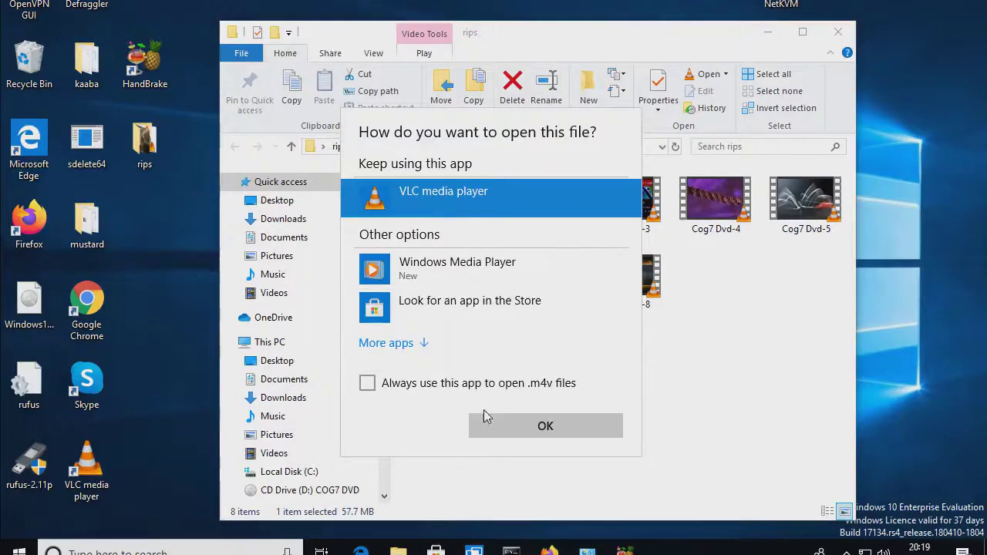
pyautogui.click(511, 427)
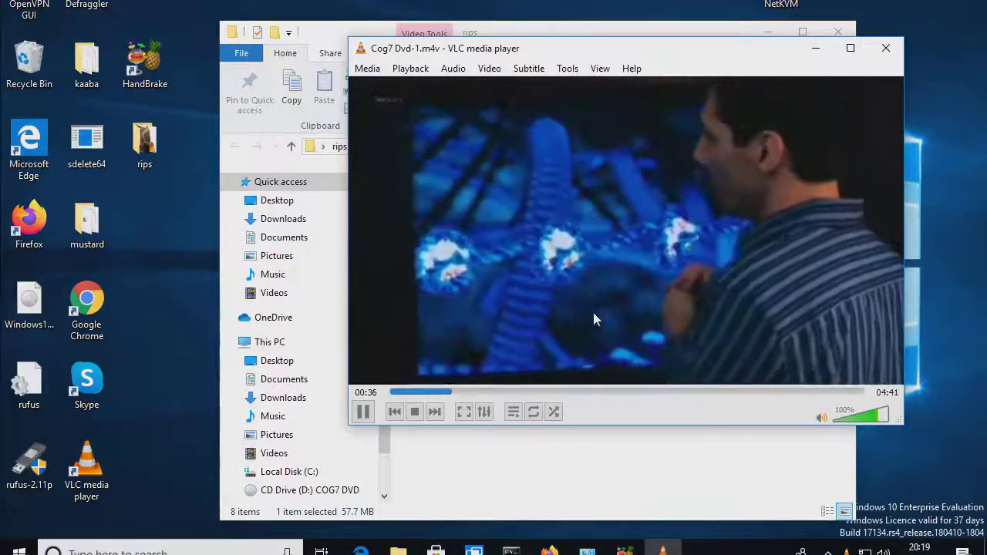
pyautogui.click(364, 413)
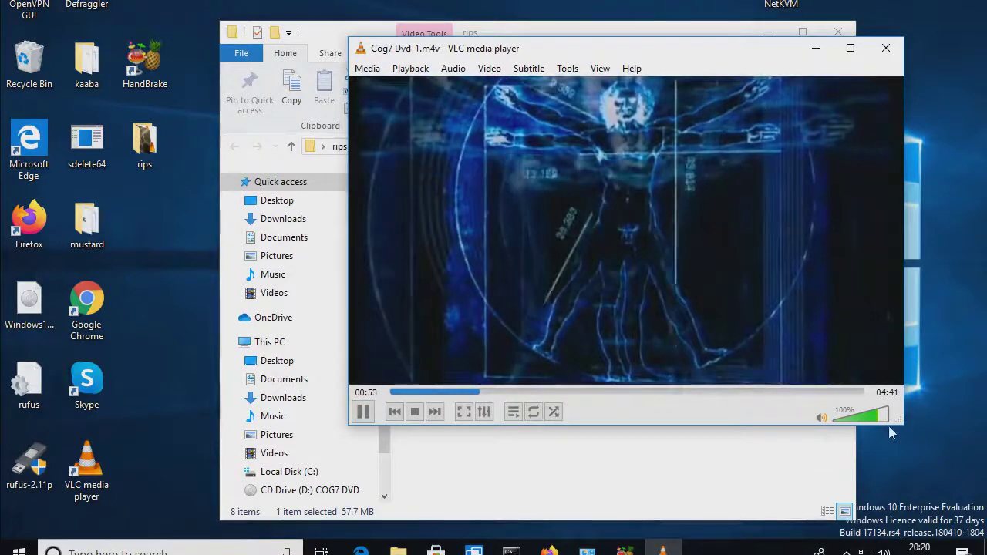
pyautogui.moveTo(879, 415); pyautogui.dragTo(883, 416)
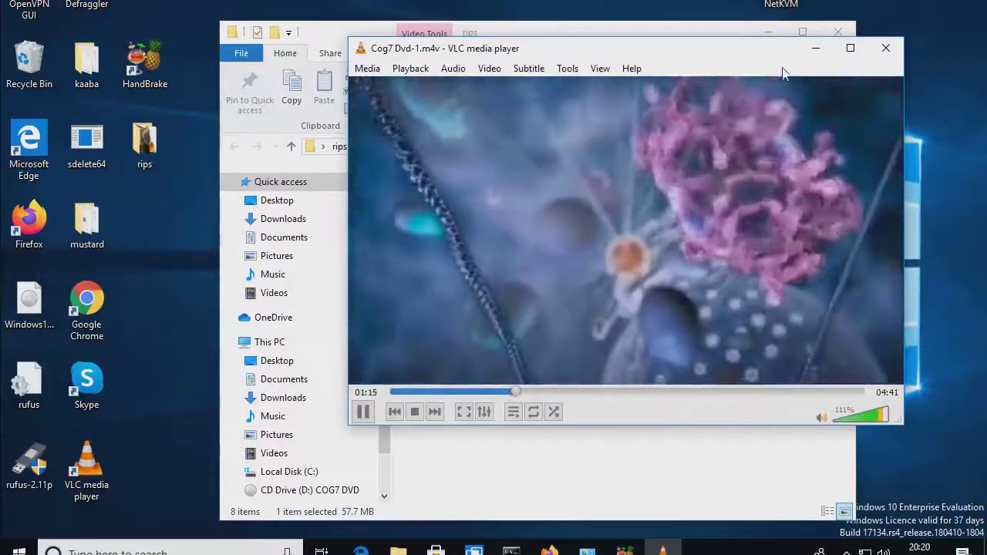
pyautogui.click(886, 48)
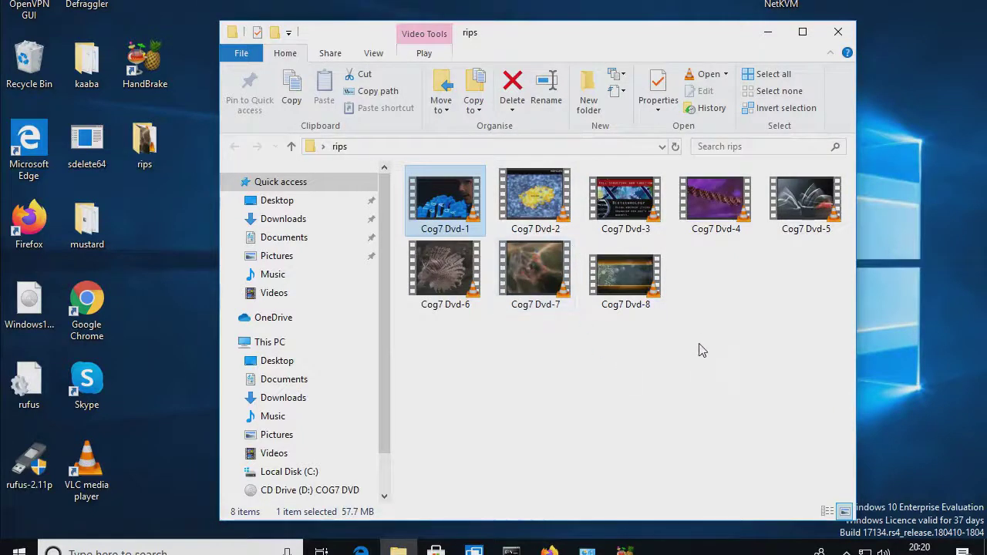
# - Play Cog7 Dvd-4 in VLC media player to check the rip and close the player
pyautogui.click(708, 209)
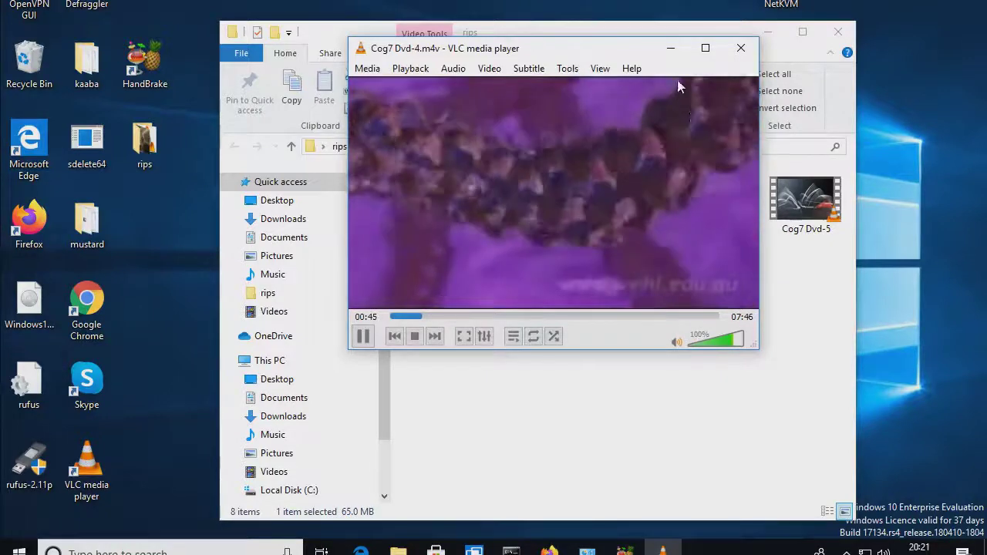
pyautogui.click(742, 52)
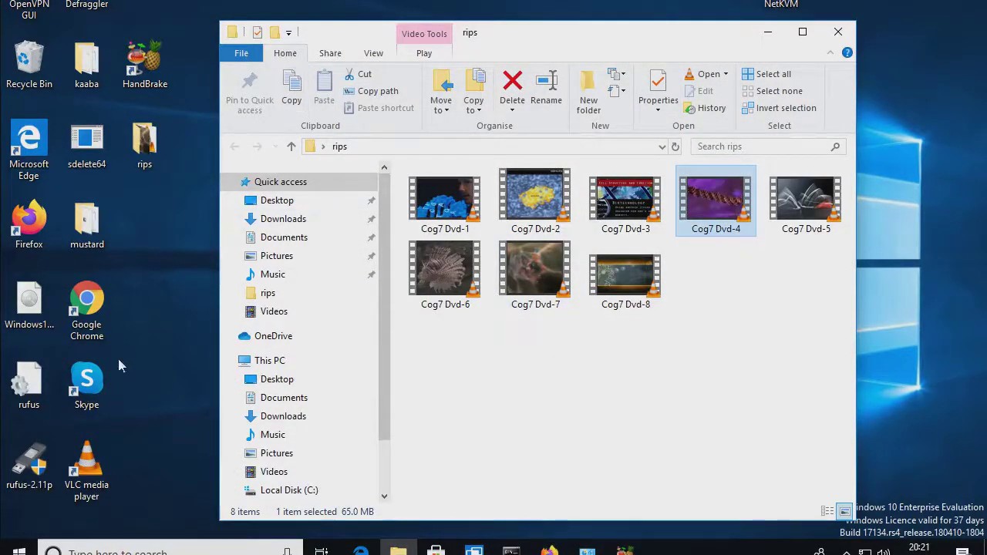
# - Copy the rips folder from the desktop to the Warez network drive (M:)
pyautogui.click(399, 549)
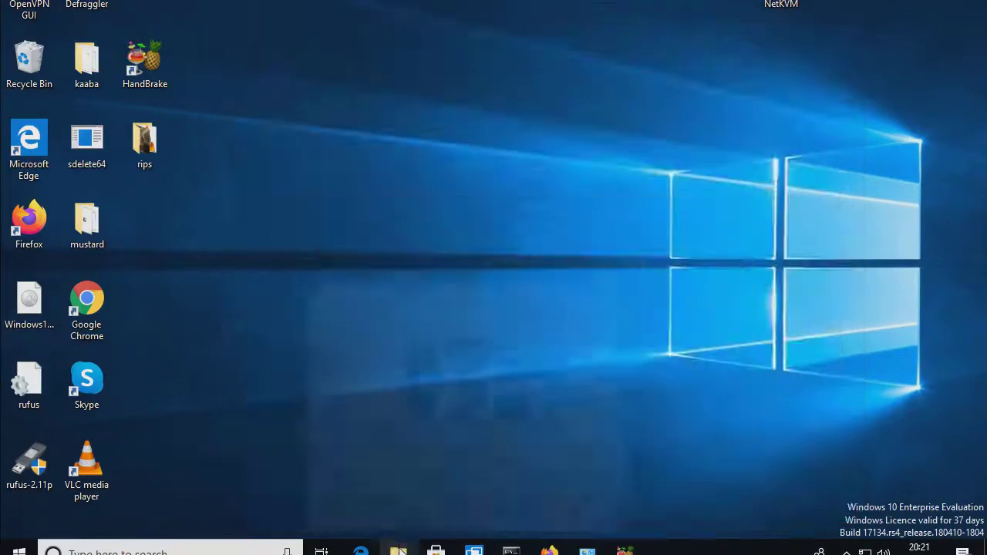
pyautogui.click(400, 550)
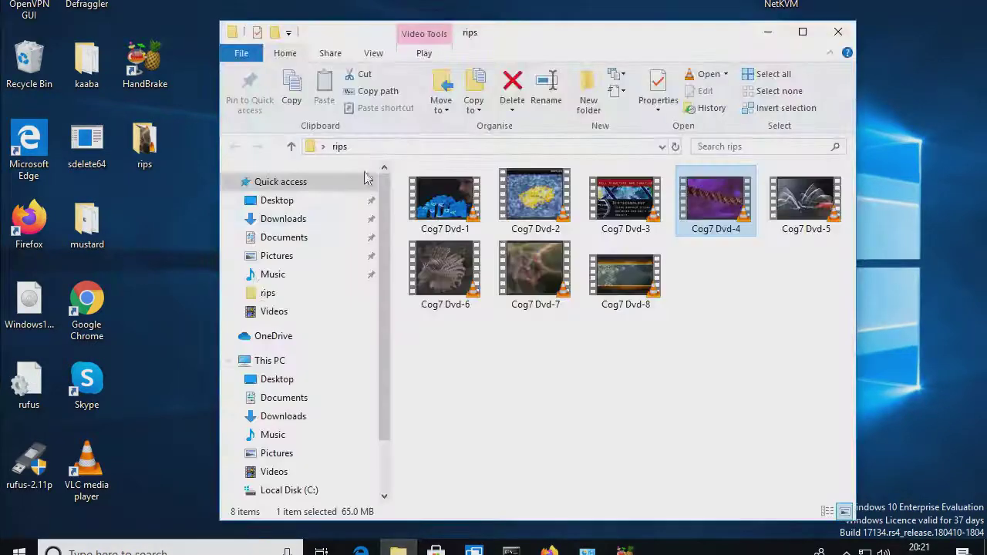
pyautogui.scroll(-2, 381, 384)
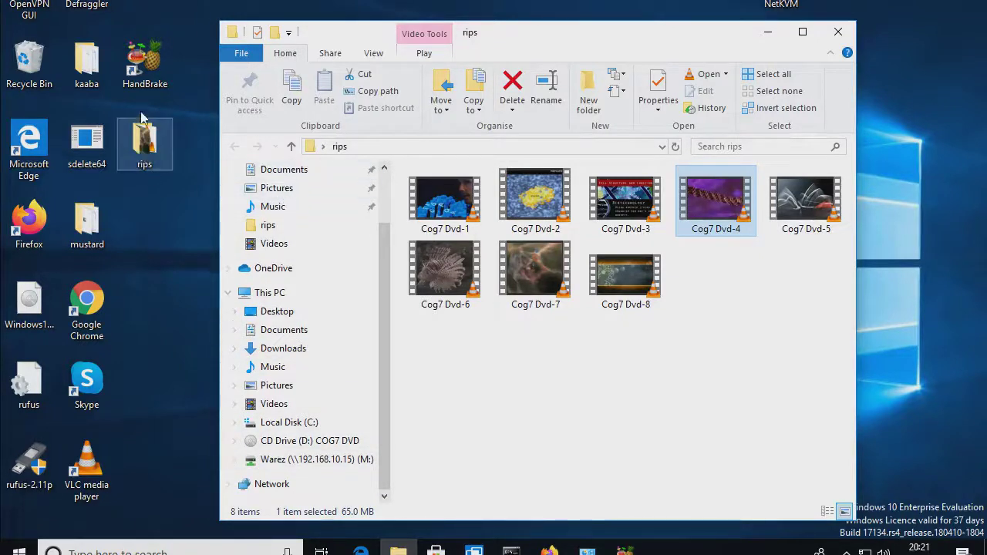
pyautogui.moveTo(140, 145); pyautogui.dragTo(320, 462)
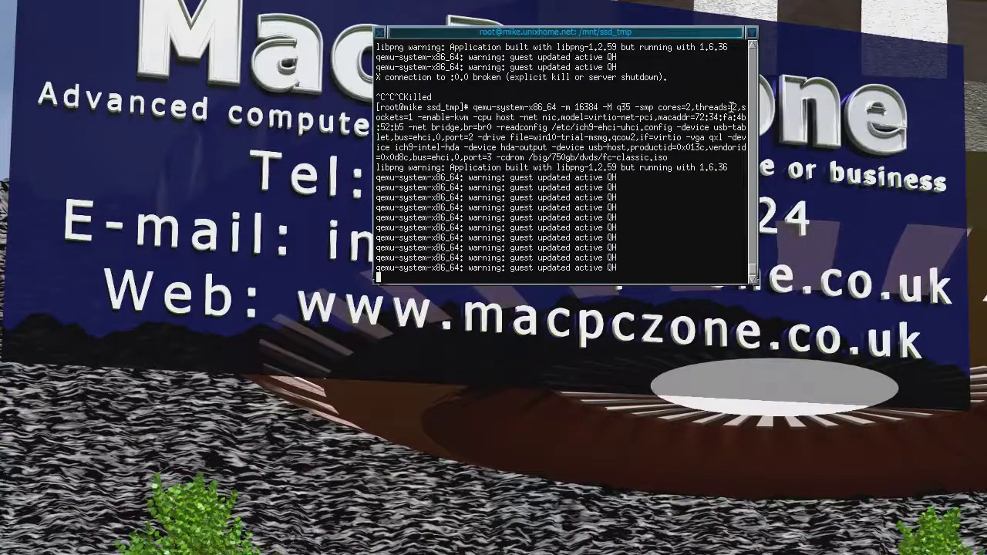
# - On the host desktop, roll up the running terminal window and open a new terminal beside it
pyautogui.doubleClick(716, 32)
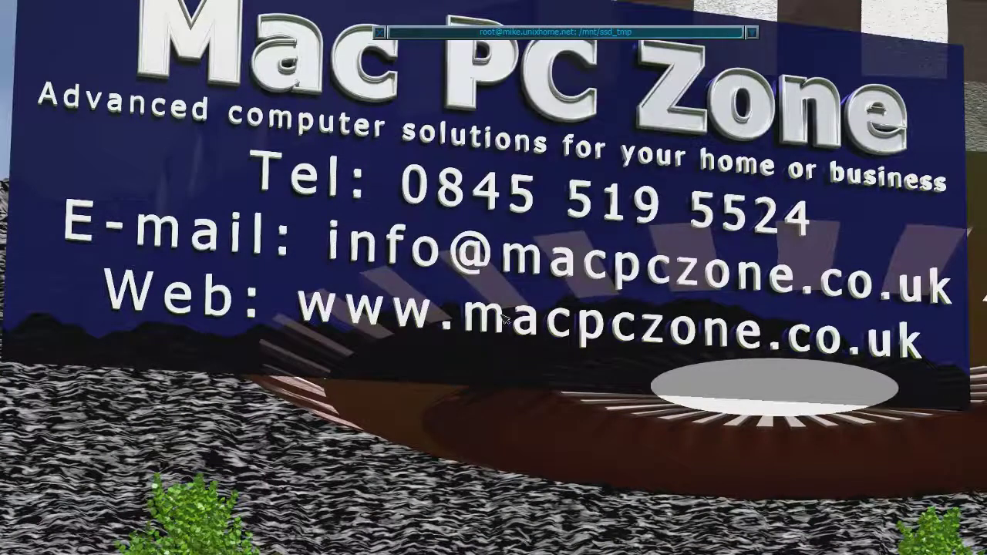
pyautogui.click(335, 135)
pyautogui.moveTo(339, 153)
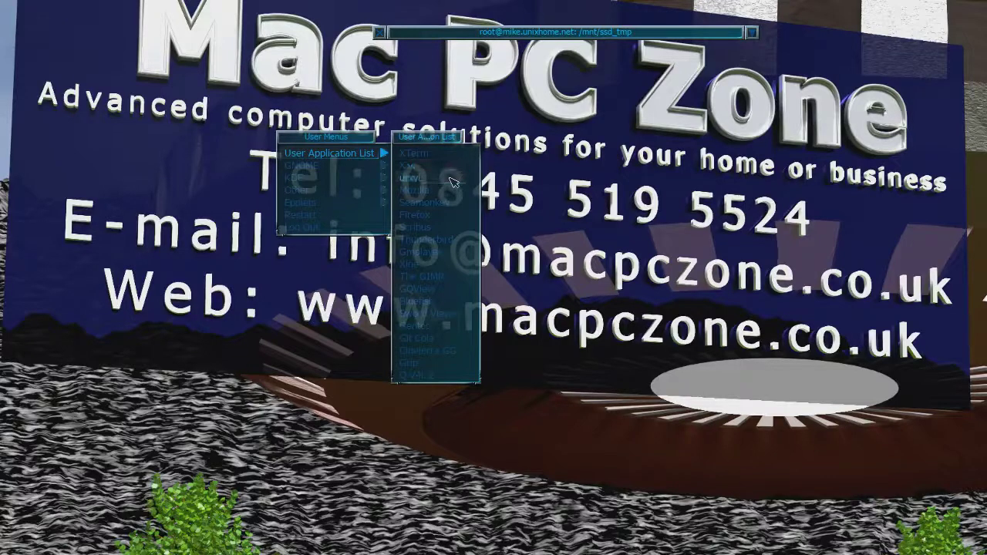
pyautogui.click(452, 182)
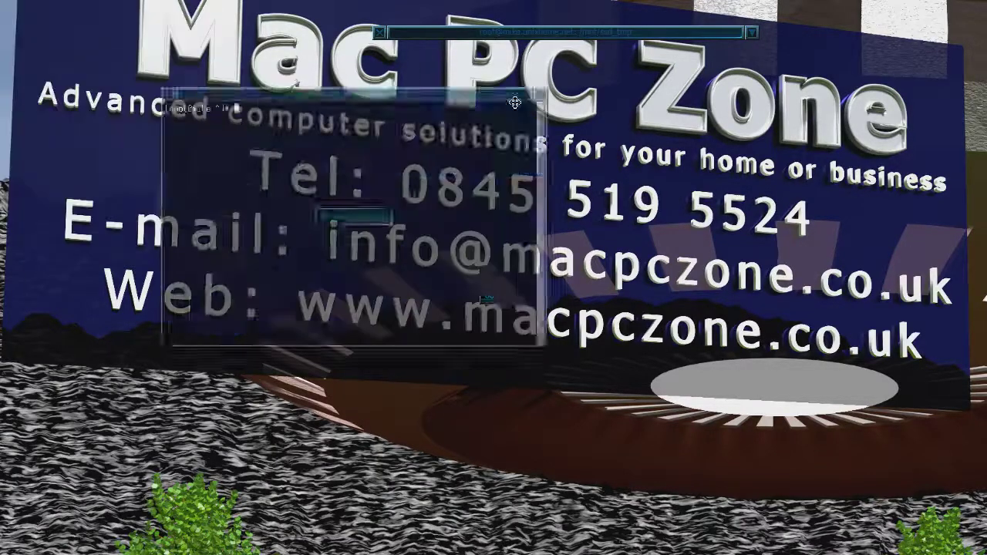
pyautogui.click(749, 232)
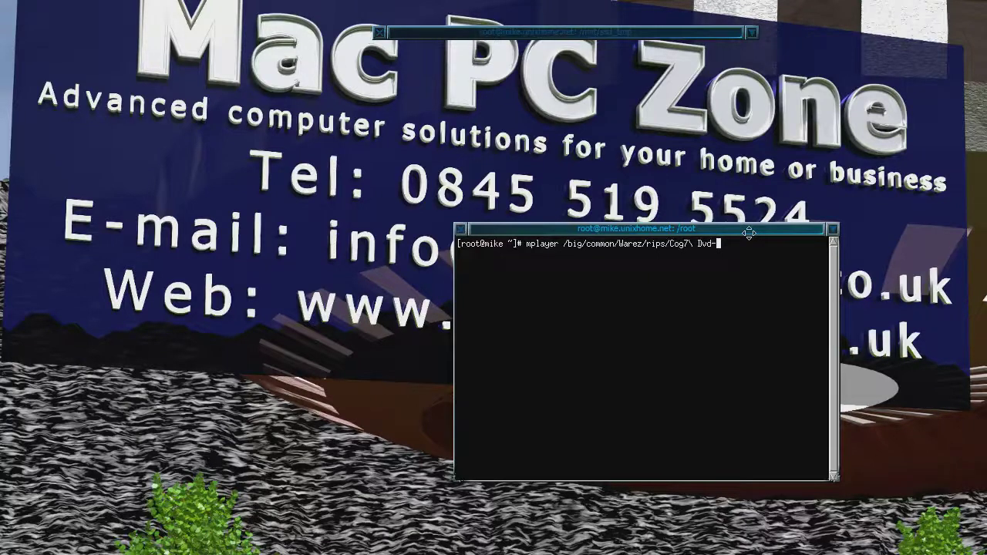
# - Play /big/common/Warez/rips/Cog7 Dvd-1.m4v with mplayer, positioning the video window near the middle of the desktop, and quit playback
pyautogui.press('Tab')
pyautogui.press('Tab')
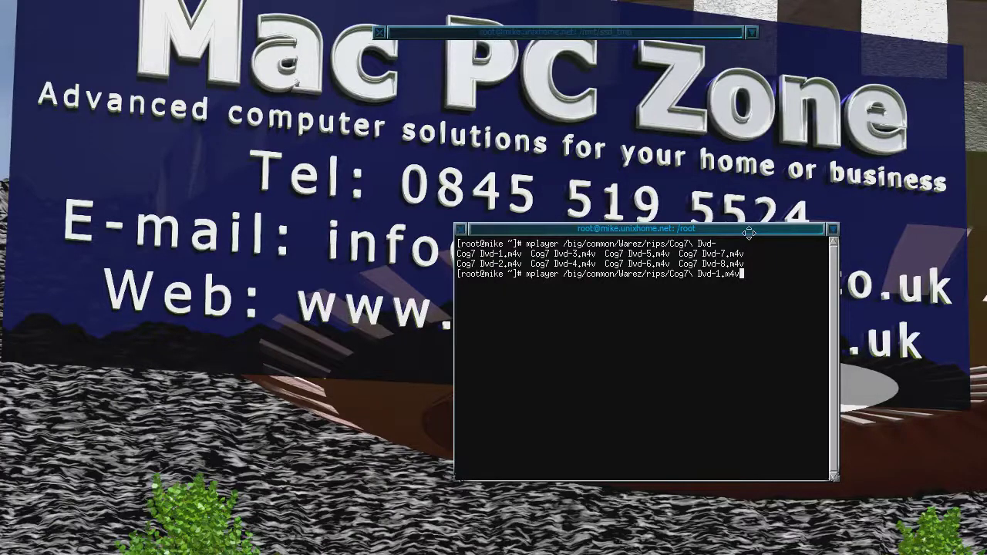
pyautogui.press('Return')
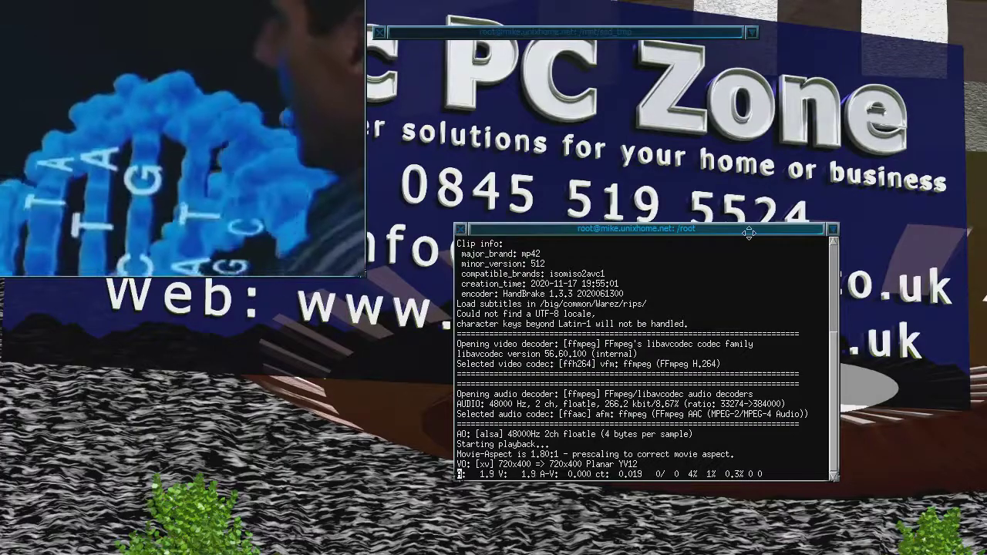
pyautogui.moveTo(308, 23); pyautogui.dragTo(702, 222)
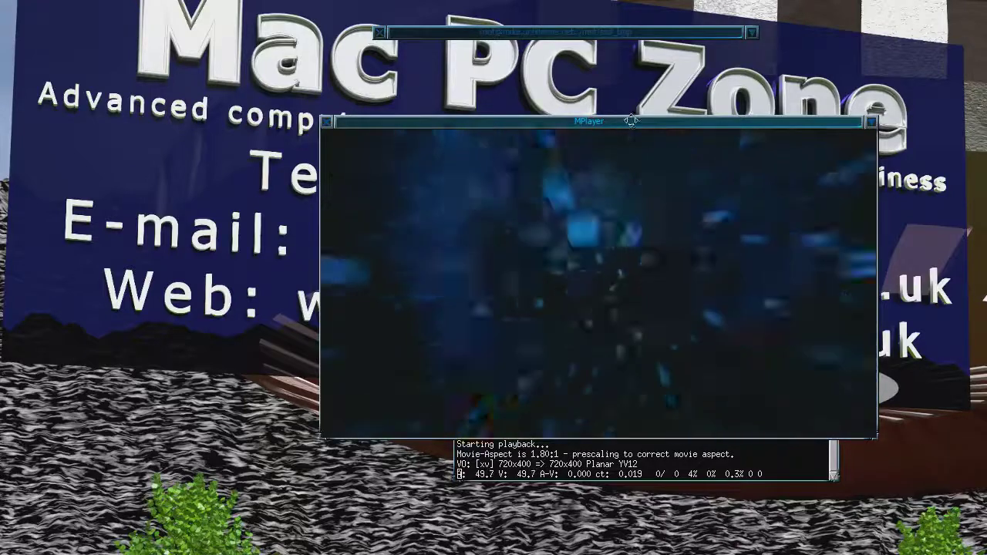
pyautogui.moveTo(631, 120); pyautogui.dragTo(595, 145)
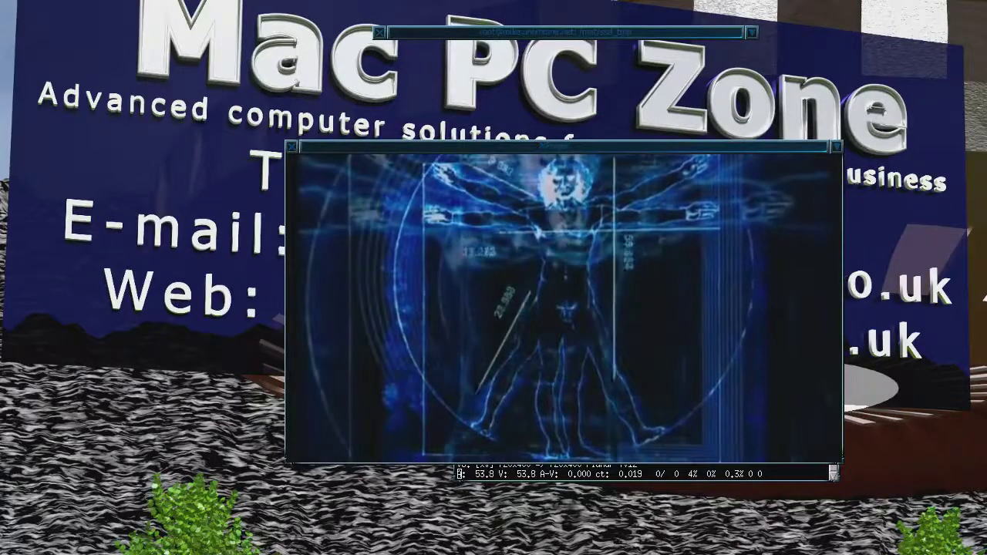
pyautogui.press('q')
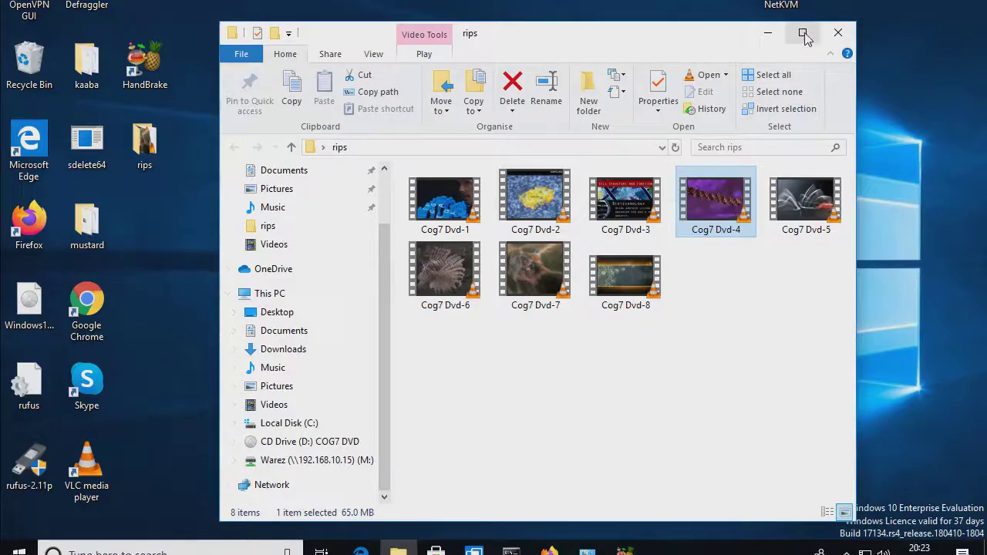
# - Return to the Windows machine, close the rips folder window and launch HandBrake again
pyautogui.click(839, 32)
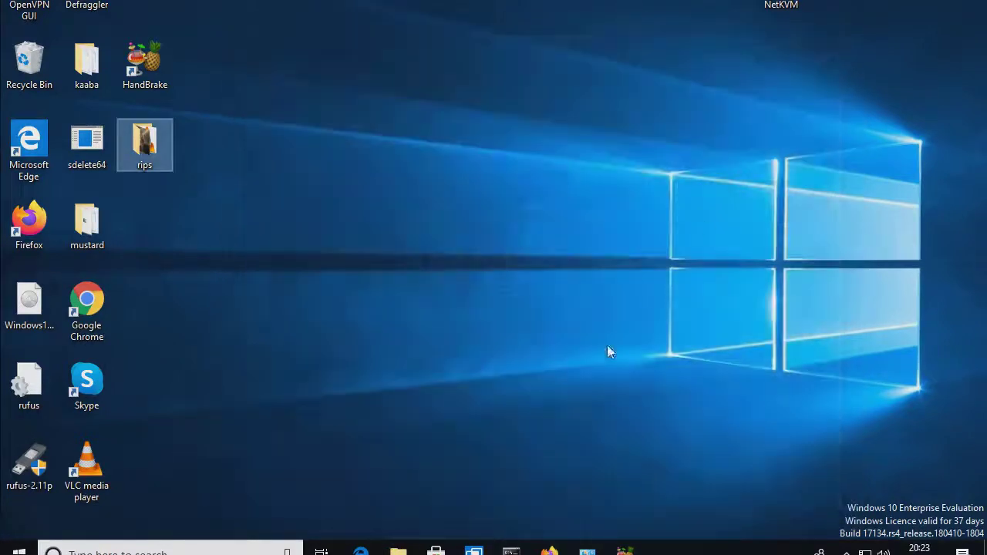
pyautogui.click(143, 71)
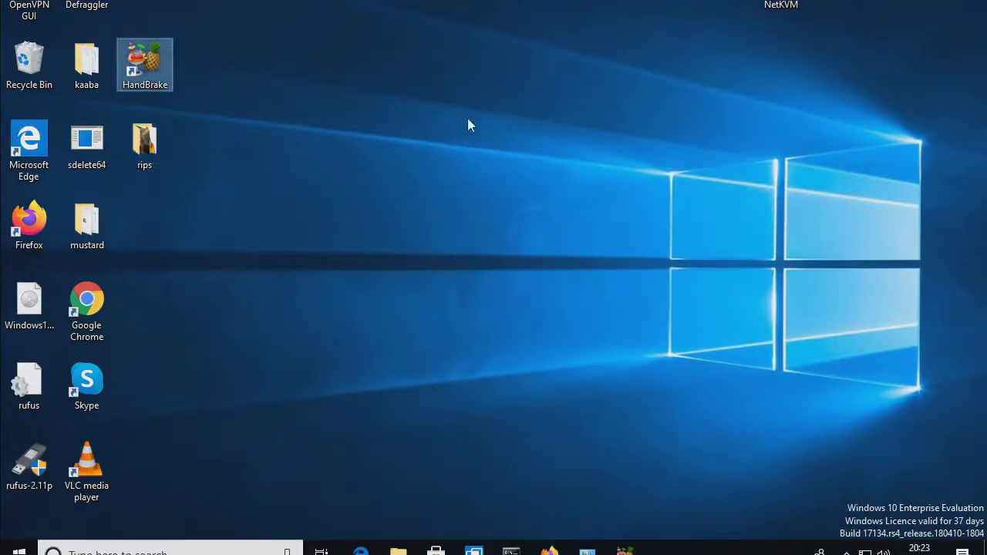
pyautogui.press('Return')
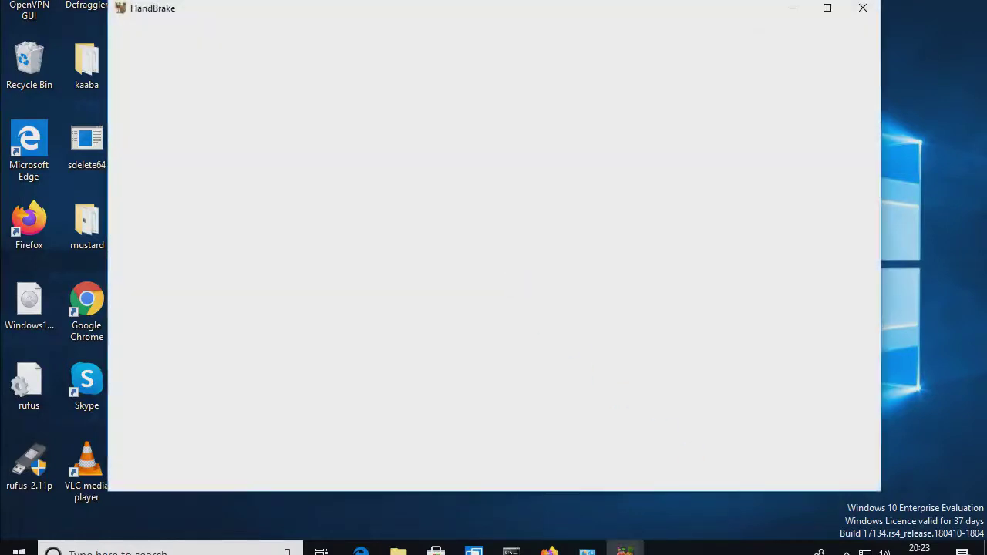